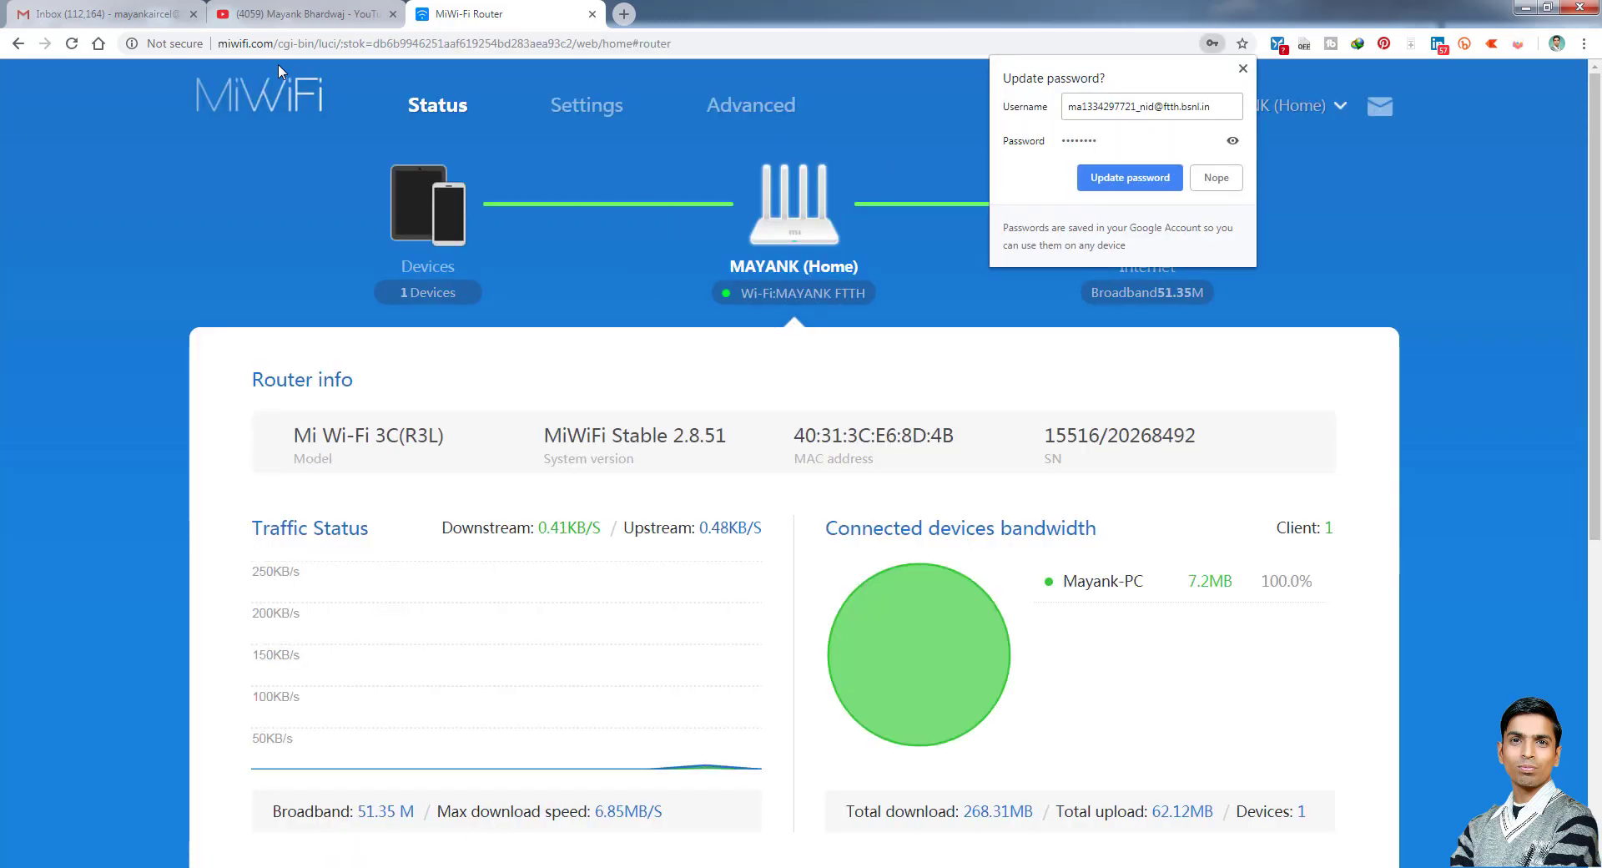
- Open the router's Wi-Fi settings showing network name 'MAYANK FTTH' and select the Name field
click(582, 115)
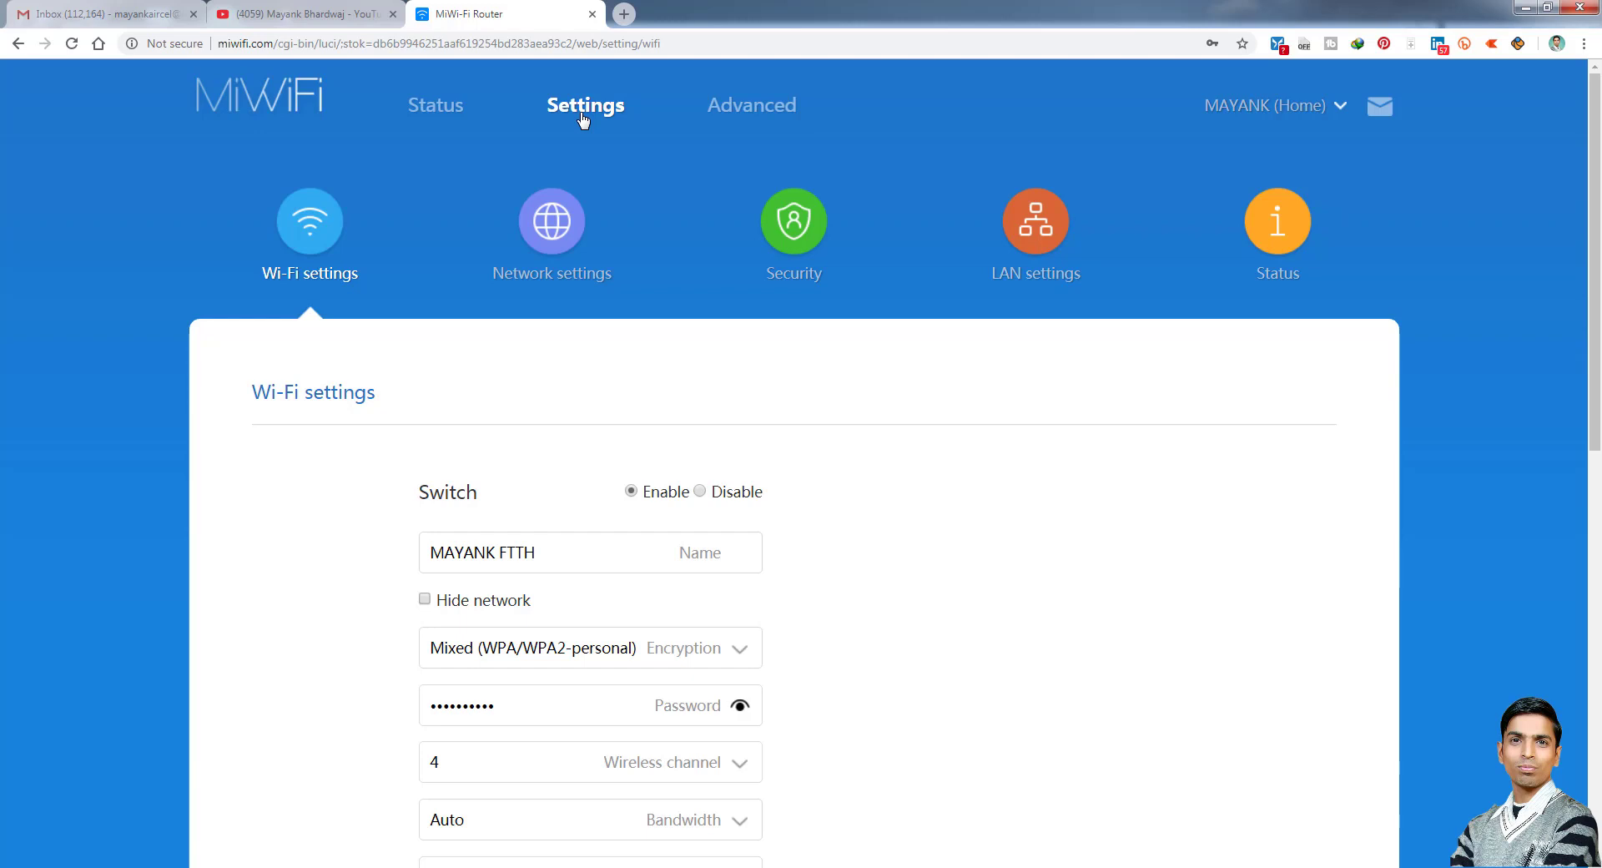
scroll(584, 489, down, 1)
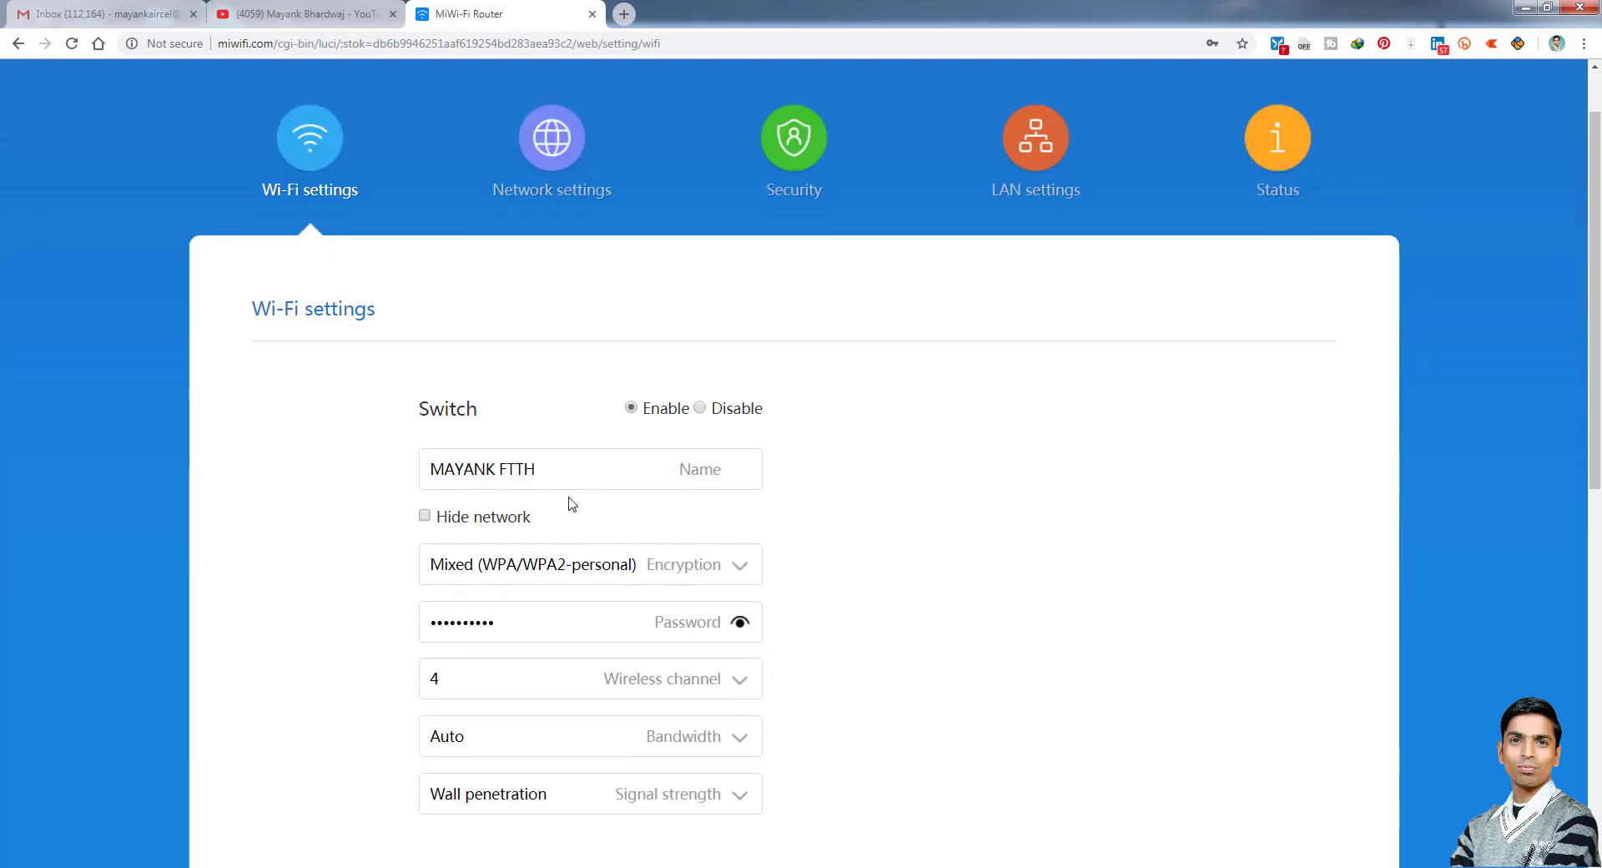
click(1486, 867)
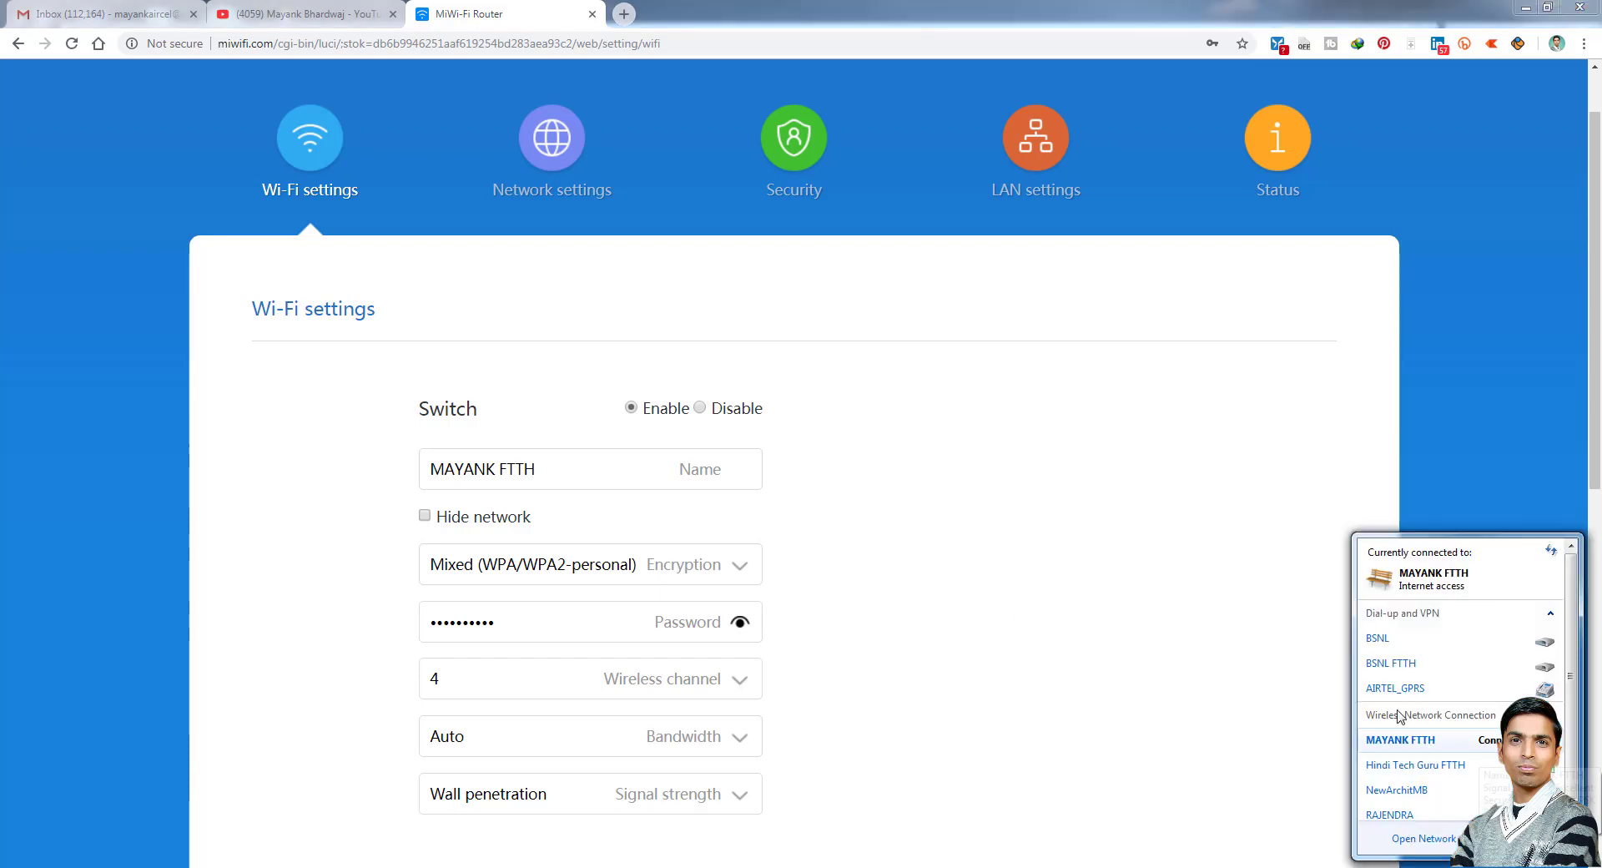
click(562, 468)
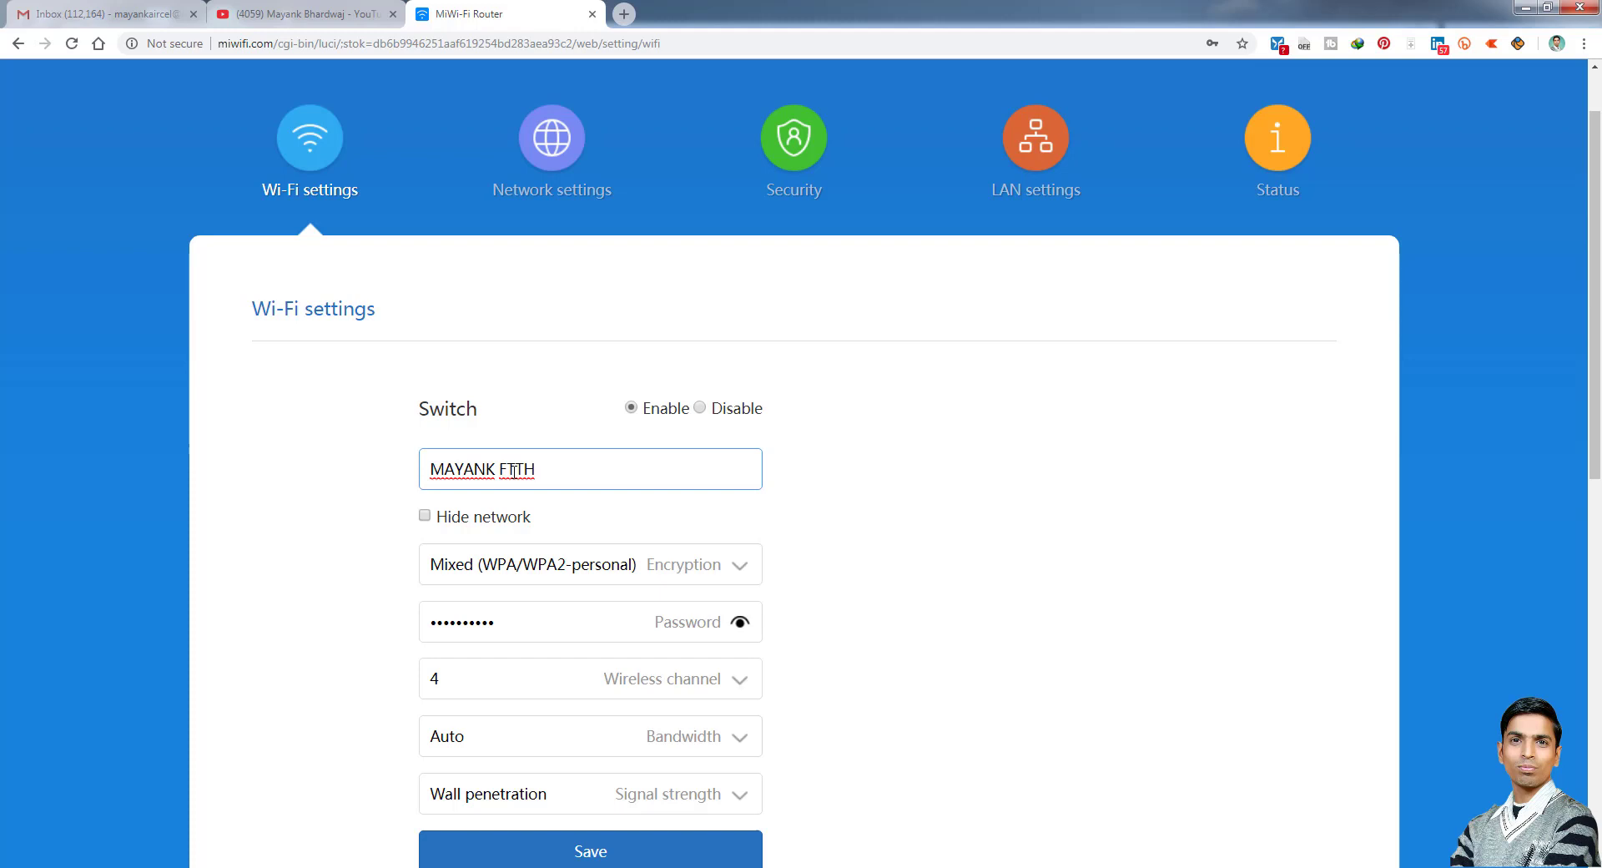
- Shorten the Wi-Fi name to 'MAYANK', enable Hide network, and save the settings
key(BackSpace)
key(BackSpace)
key(BackSpace)
key(BackSpace)
key(BackSpace)
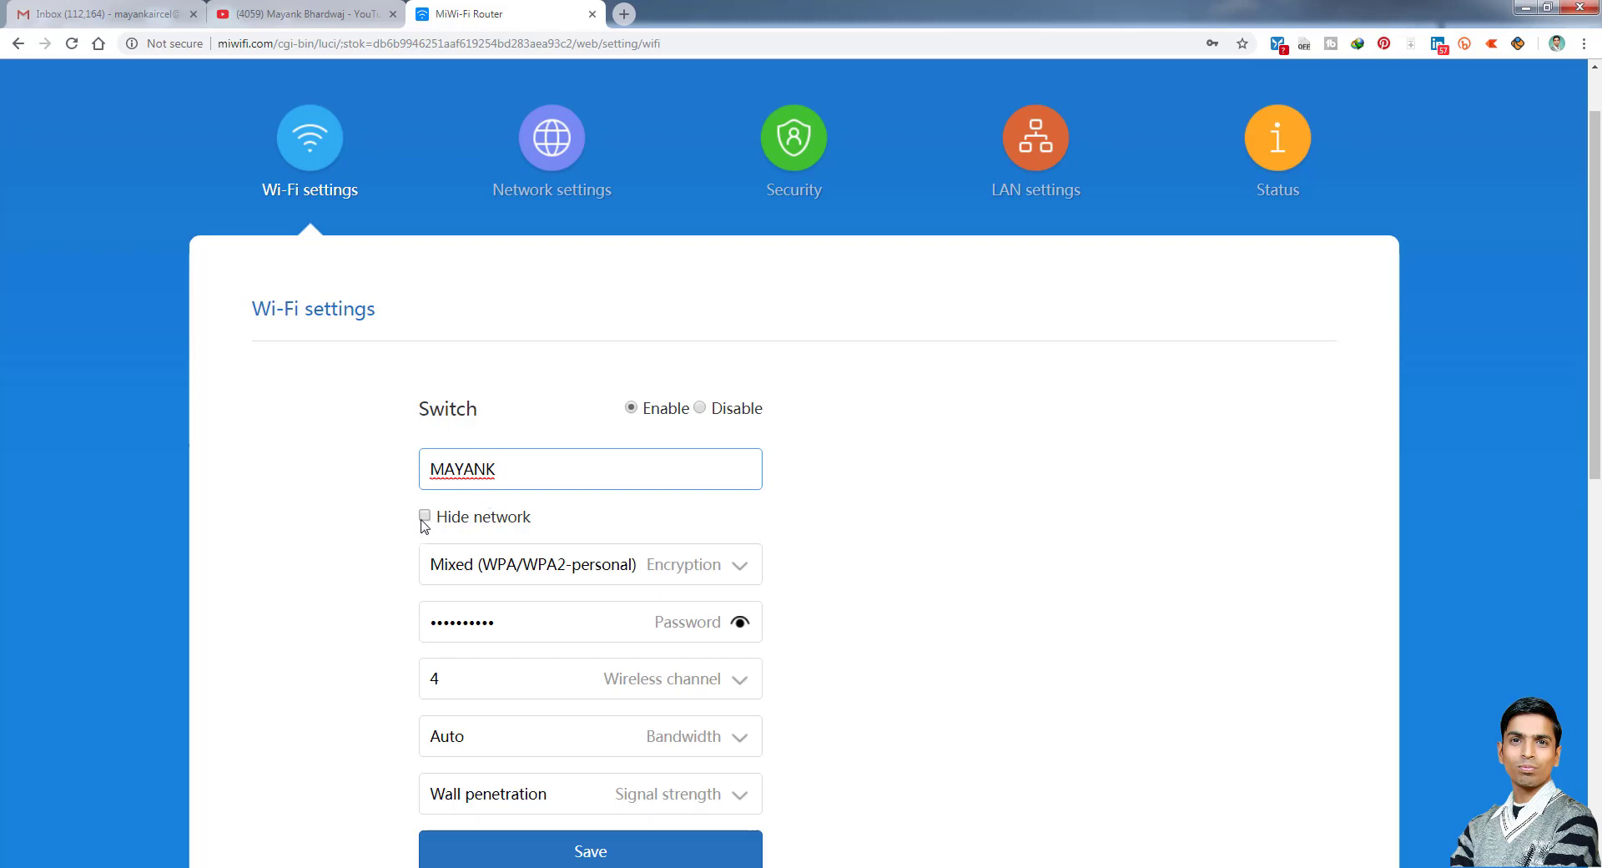
click(428, 523)
click(425, 519)
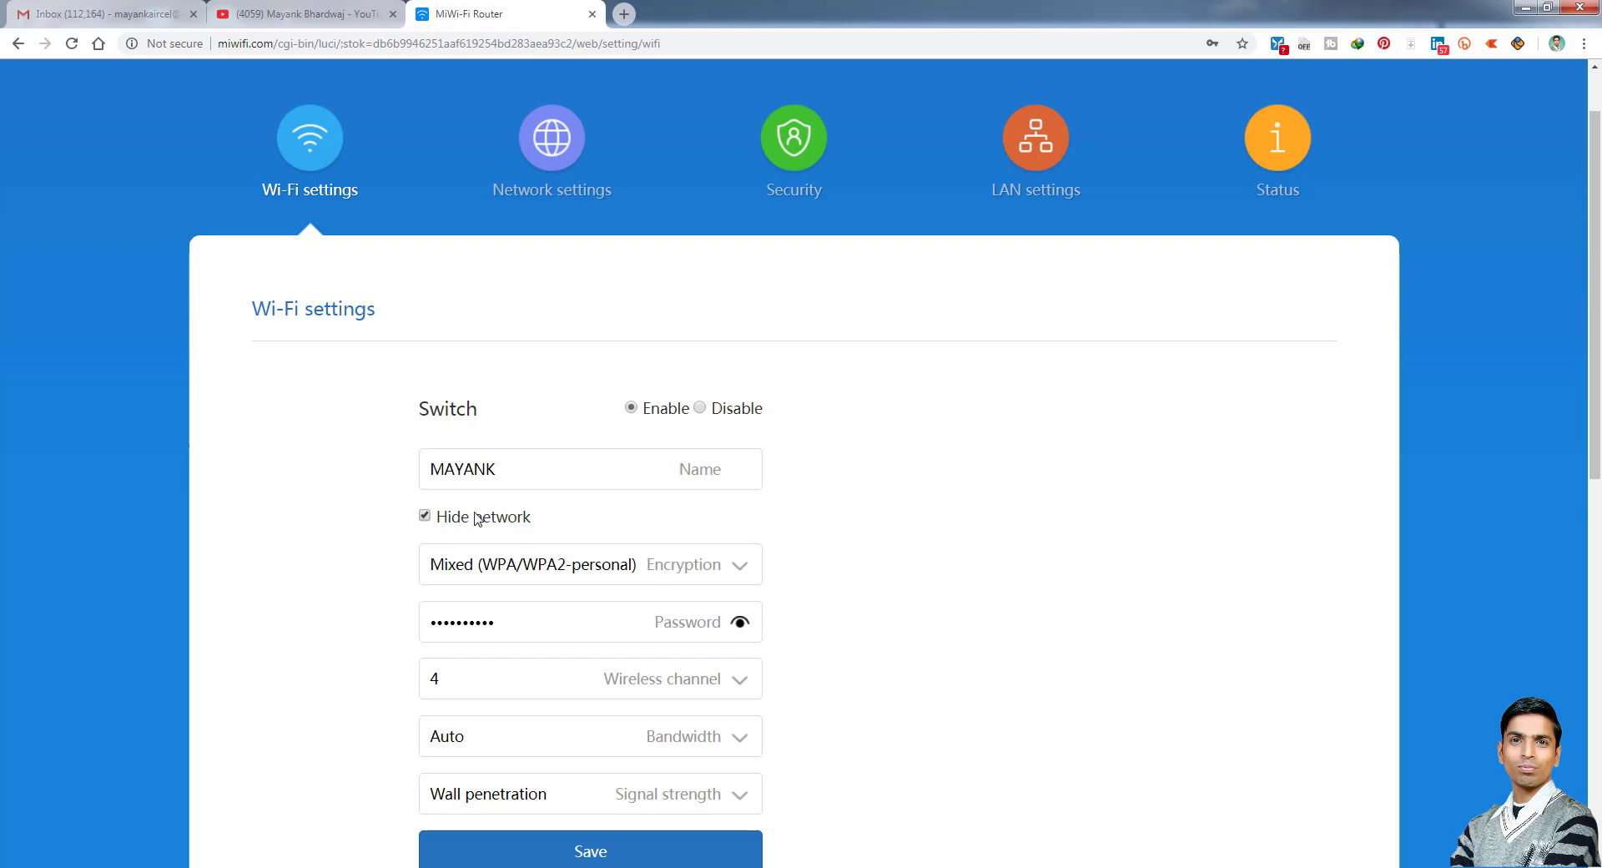
click(1552, 867)
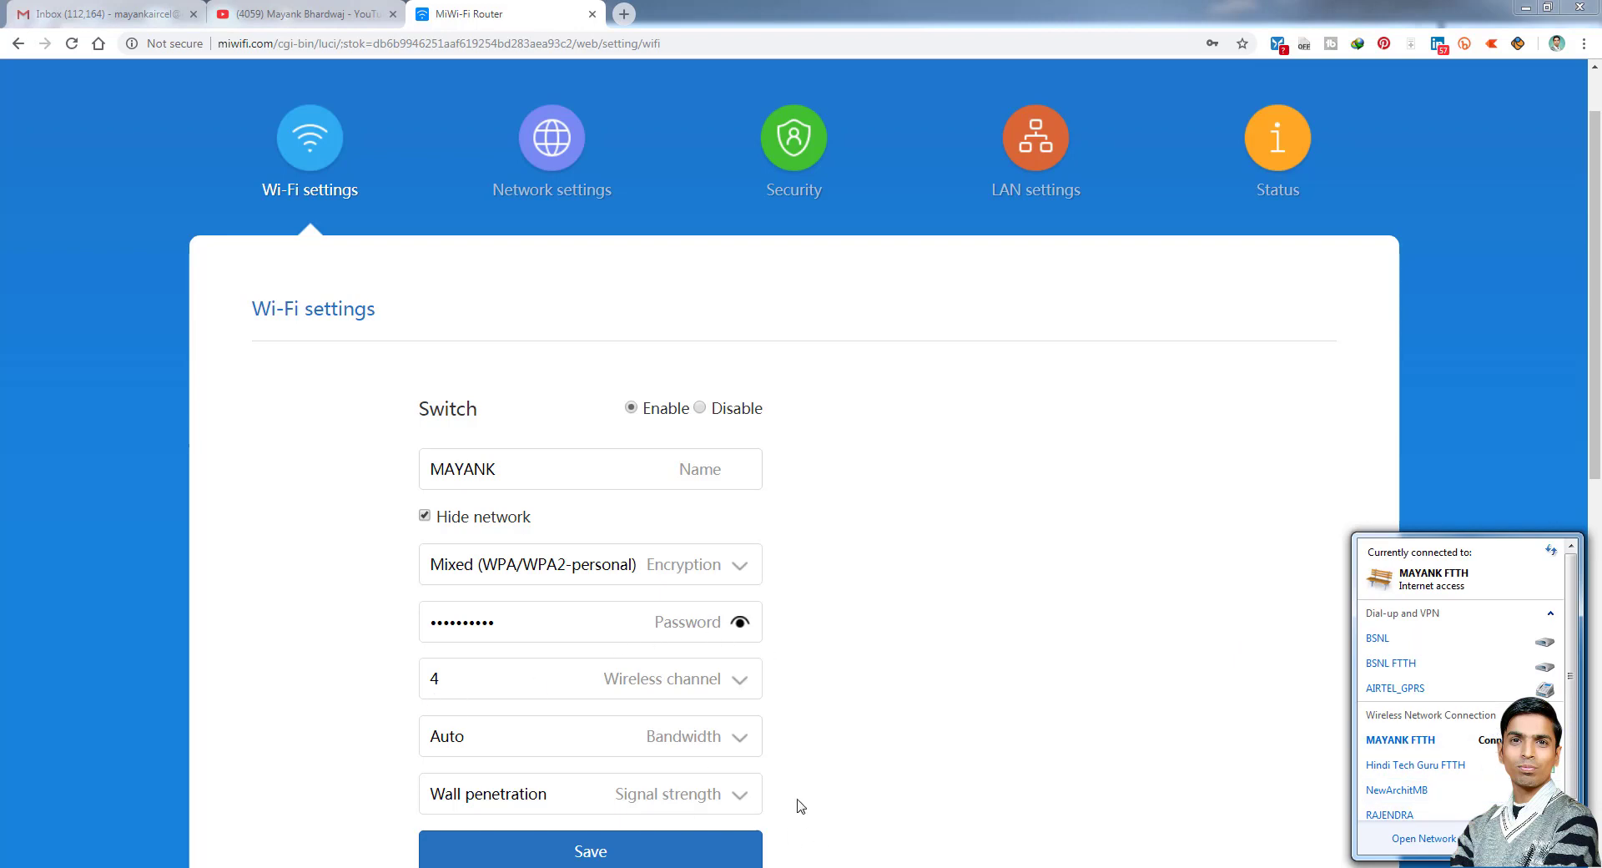
click(334, 793)
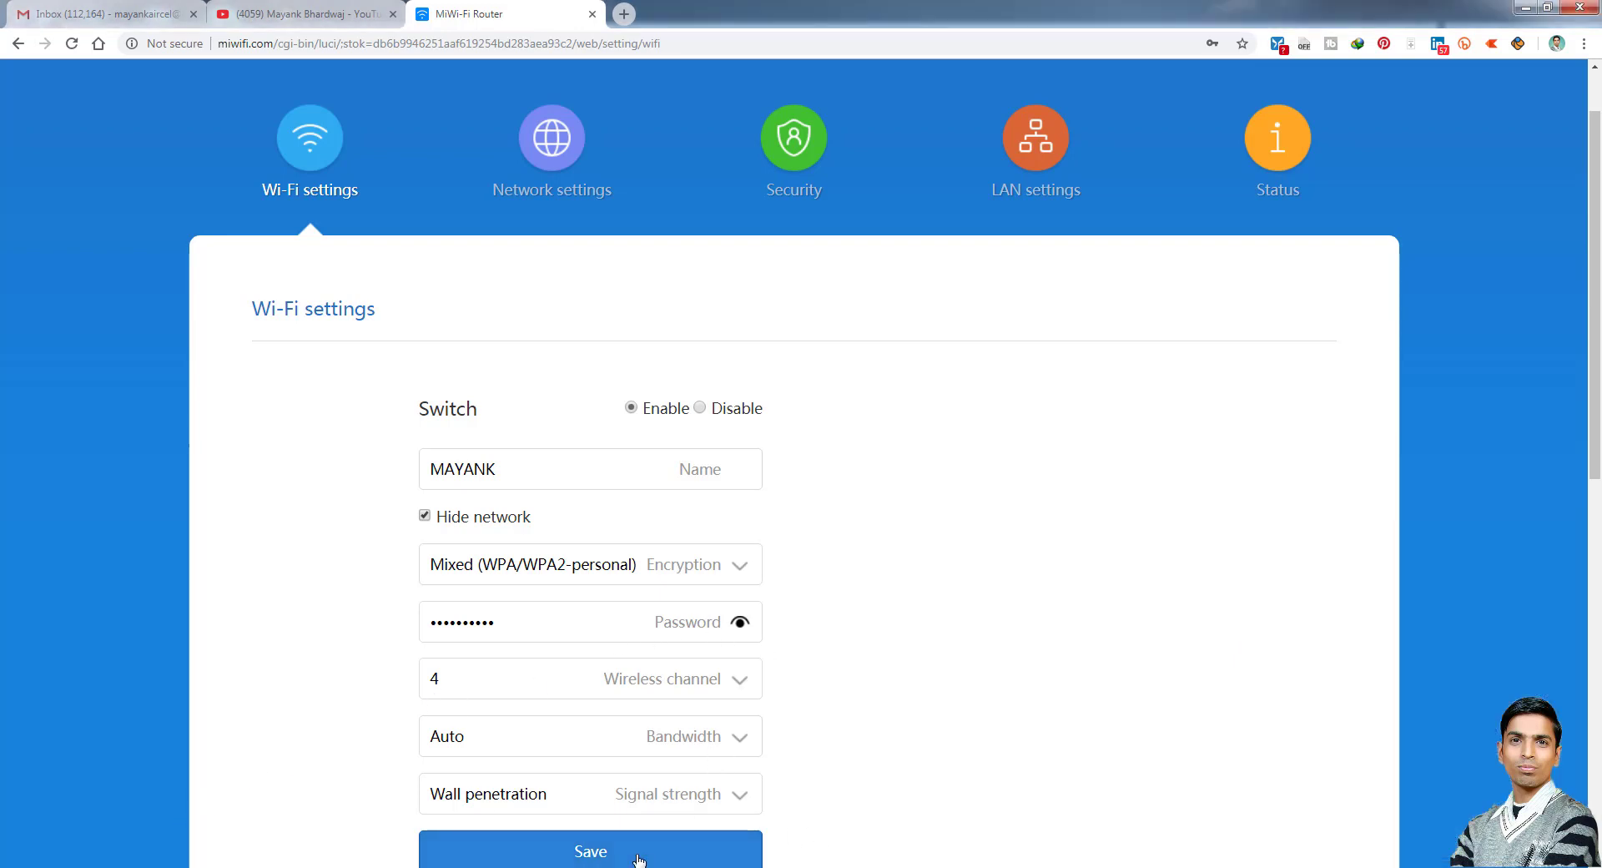
click(637, 858)
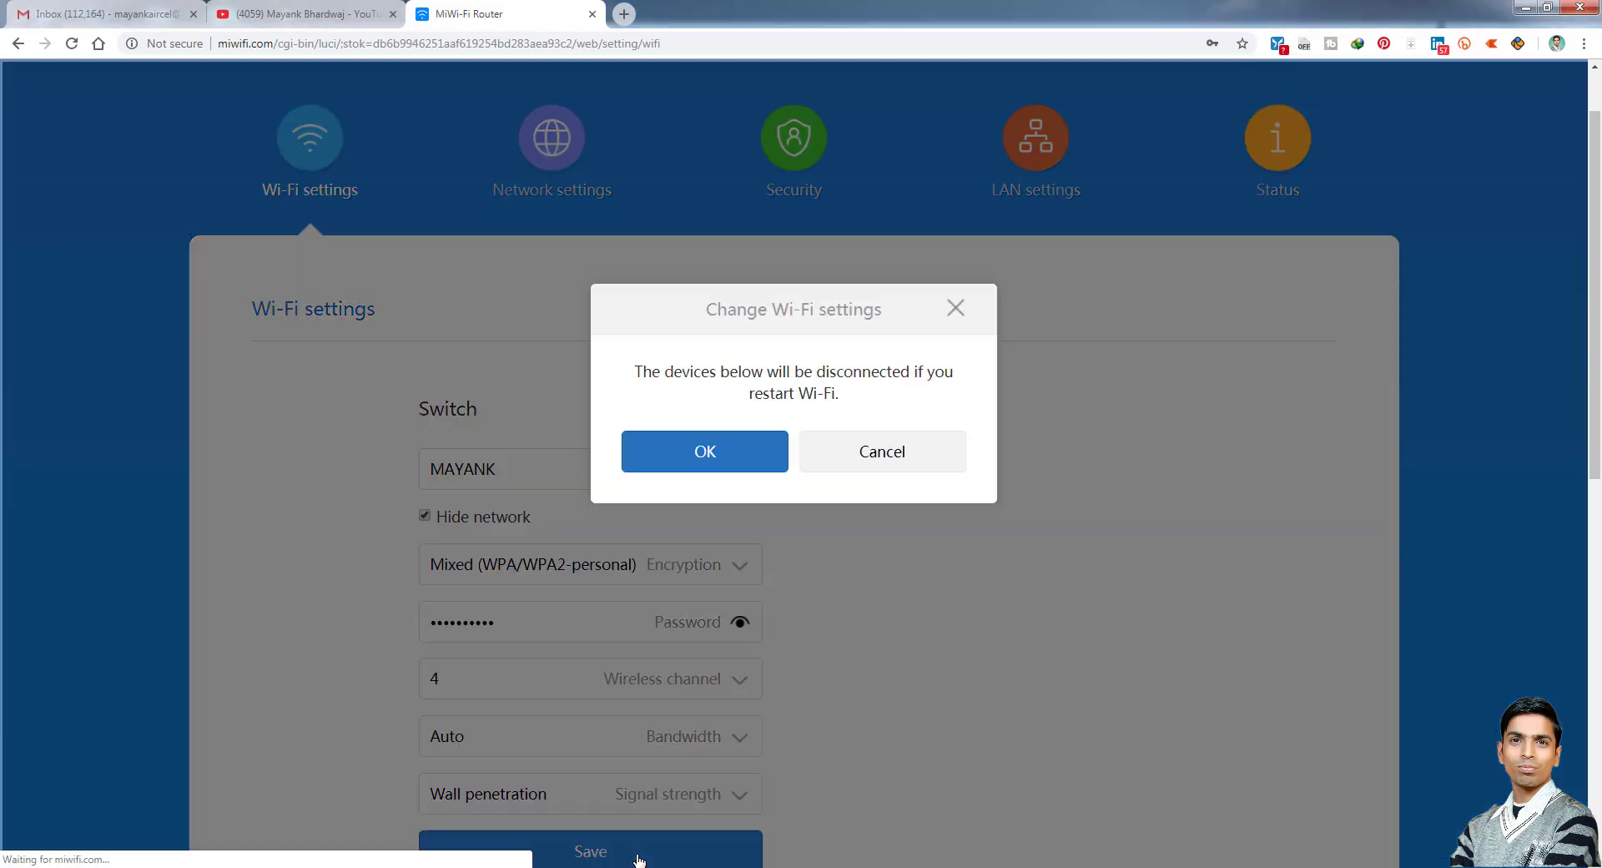
- Confirm the Wi-Fi restart, then open Network and Sharing Center once the connection drops
click(714, 471)
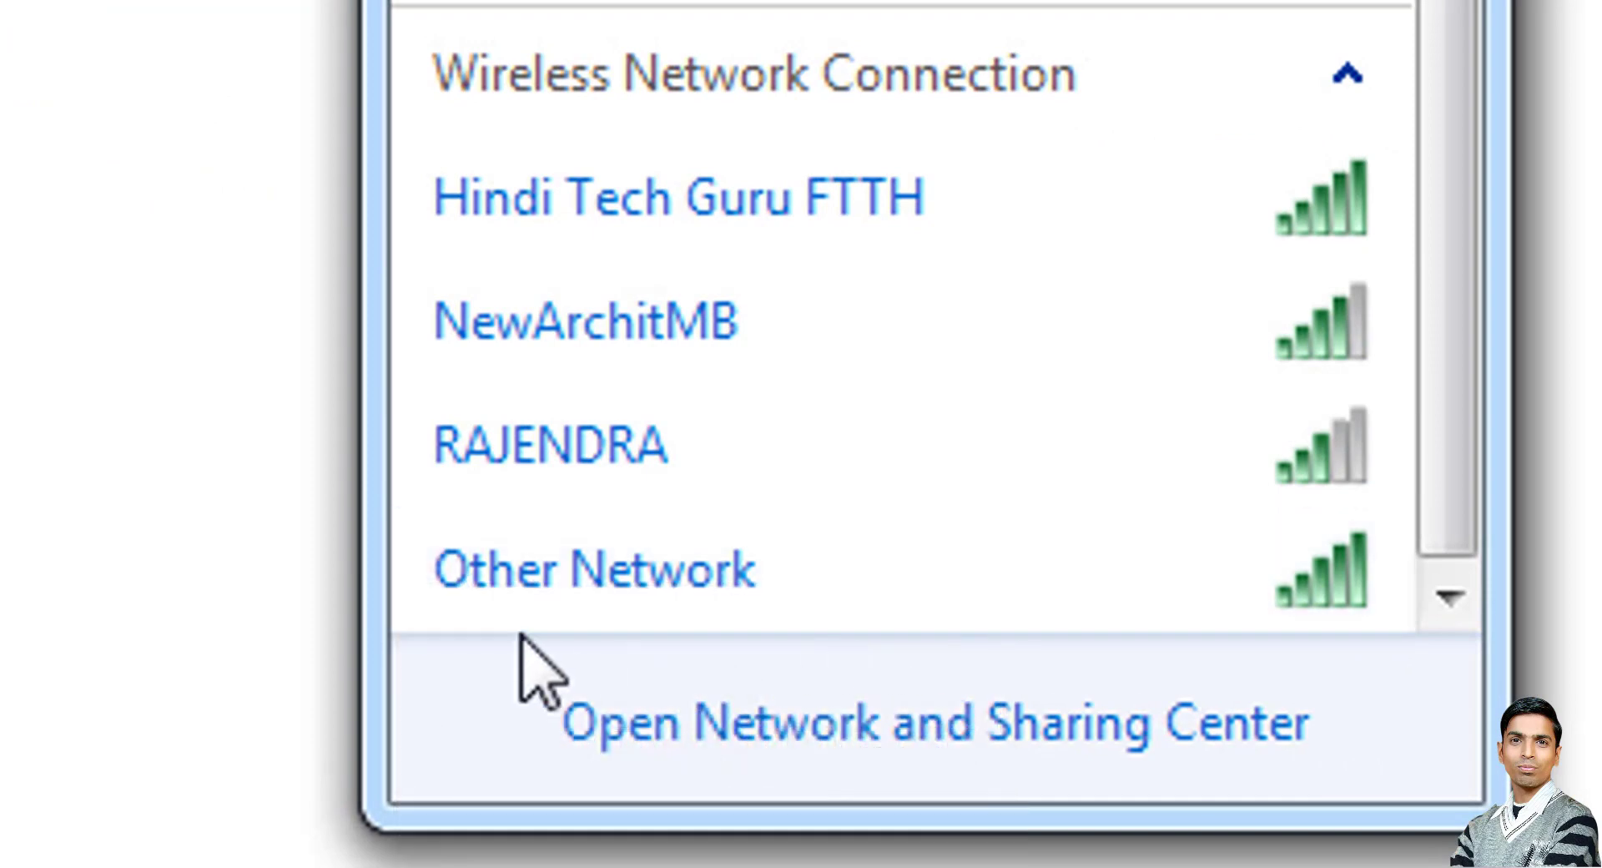
click(643, 584)
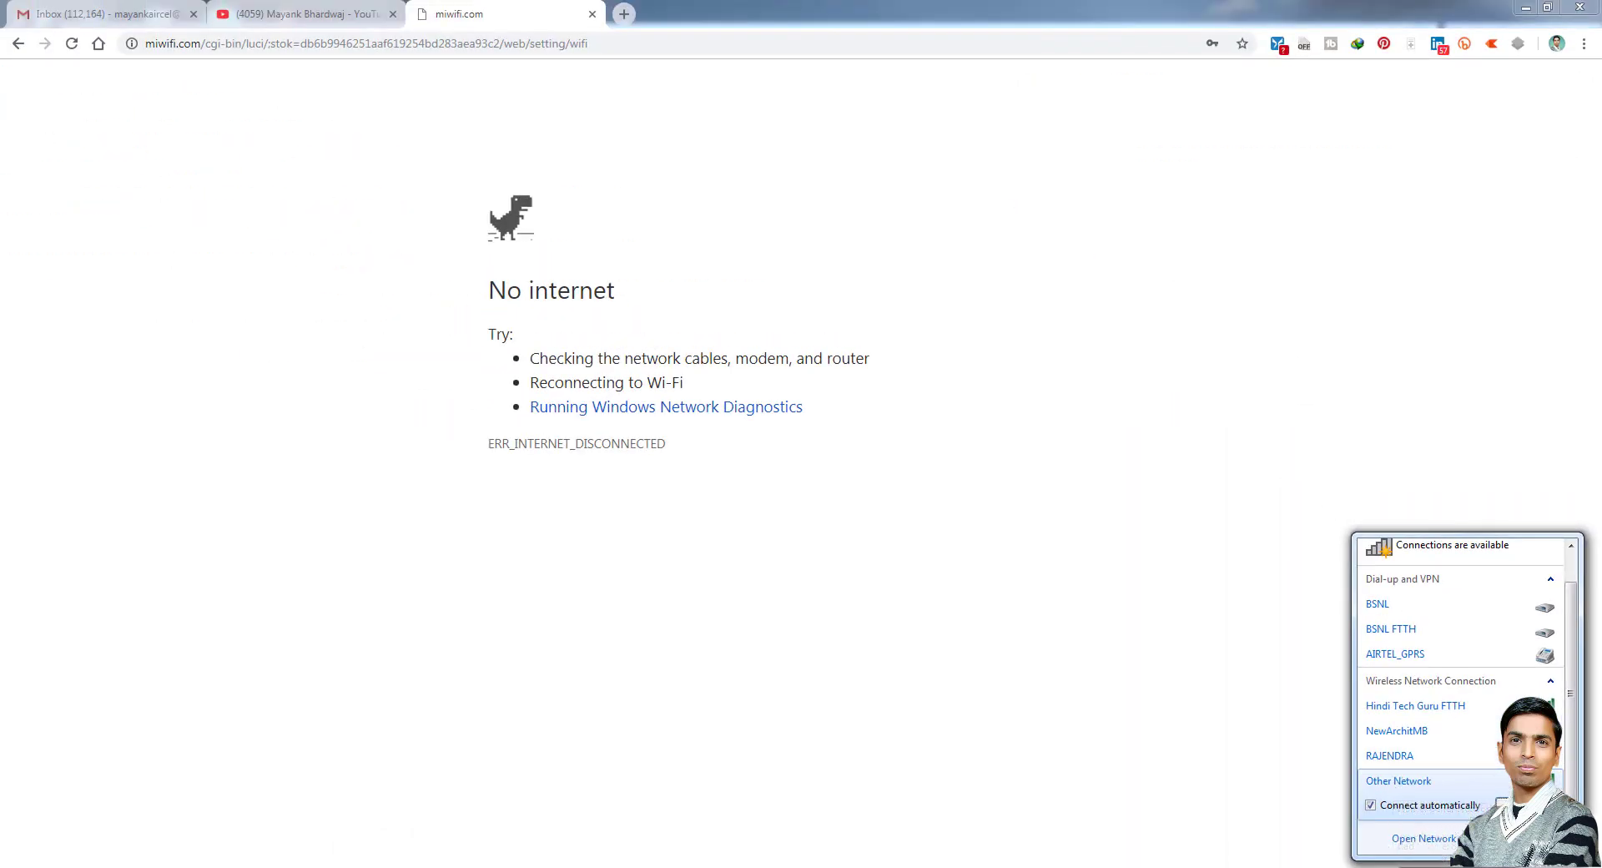
click(1426, 838)
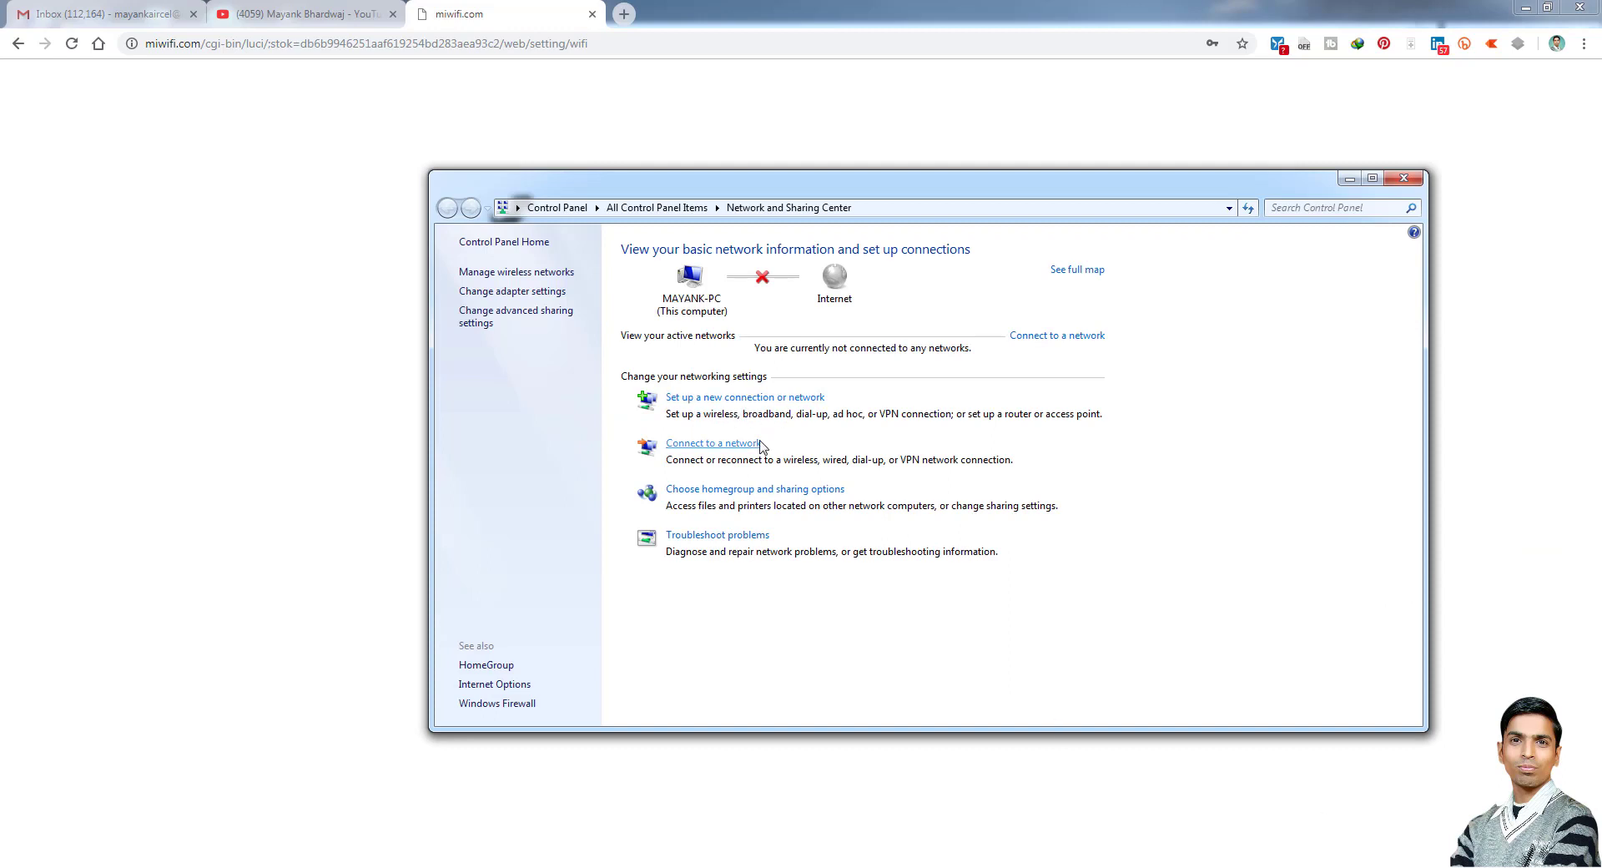
- Start a new connection using 'Manually connect to a wireless network'
click(727, 401)
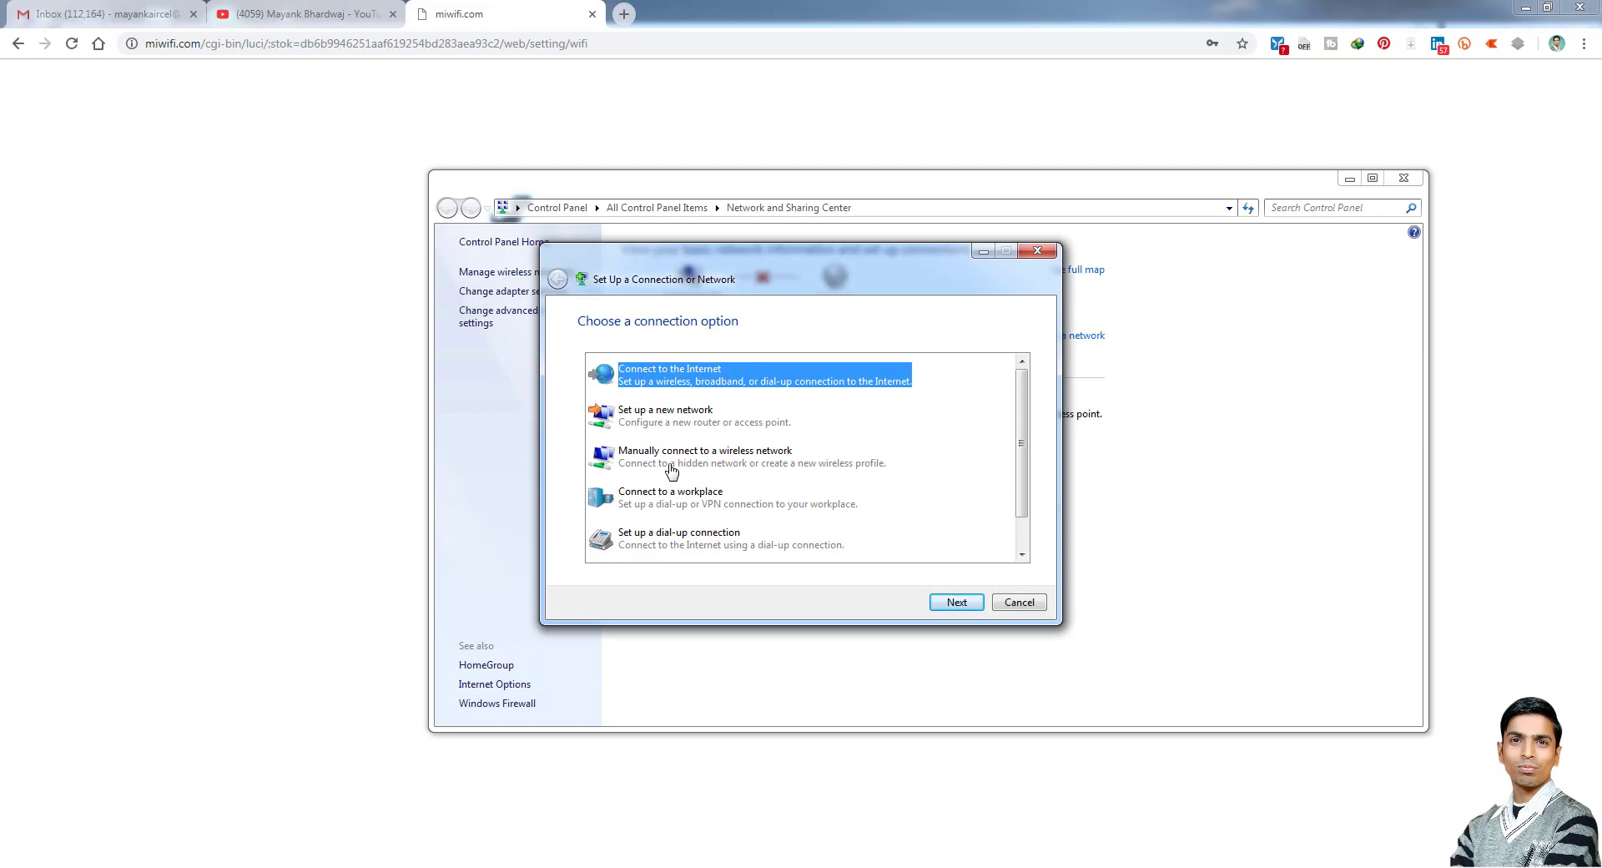
click(687, 473)
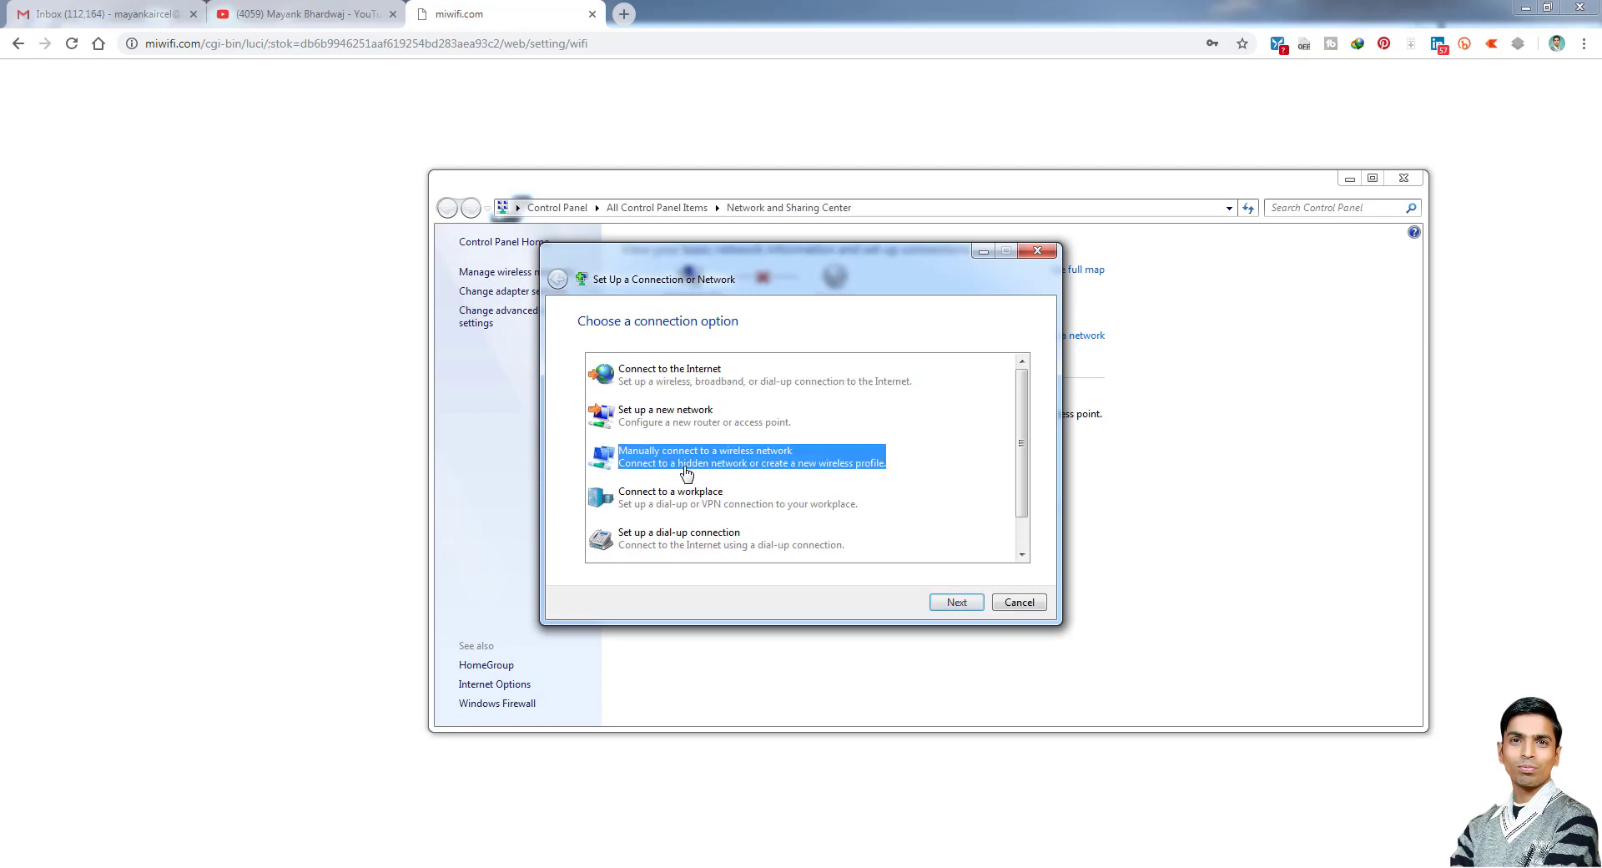
click(935, 601)
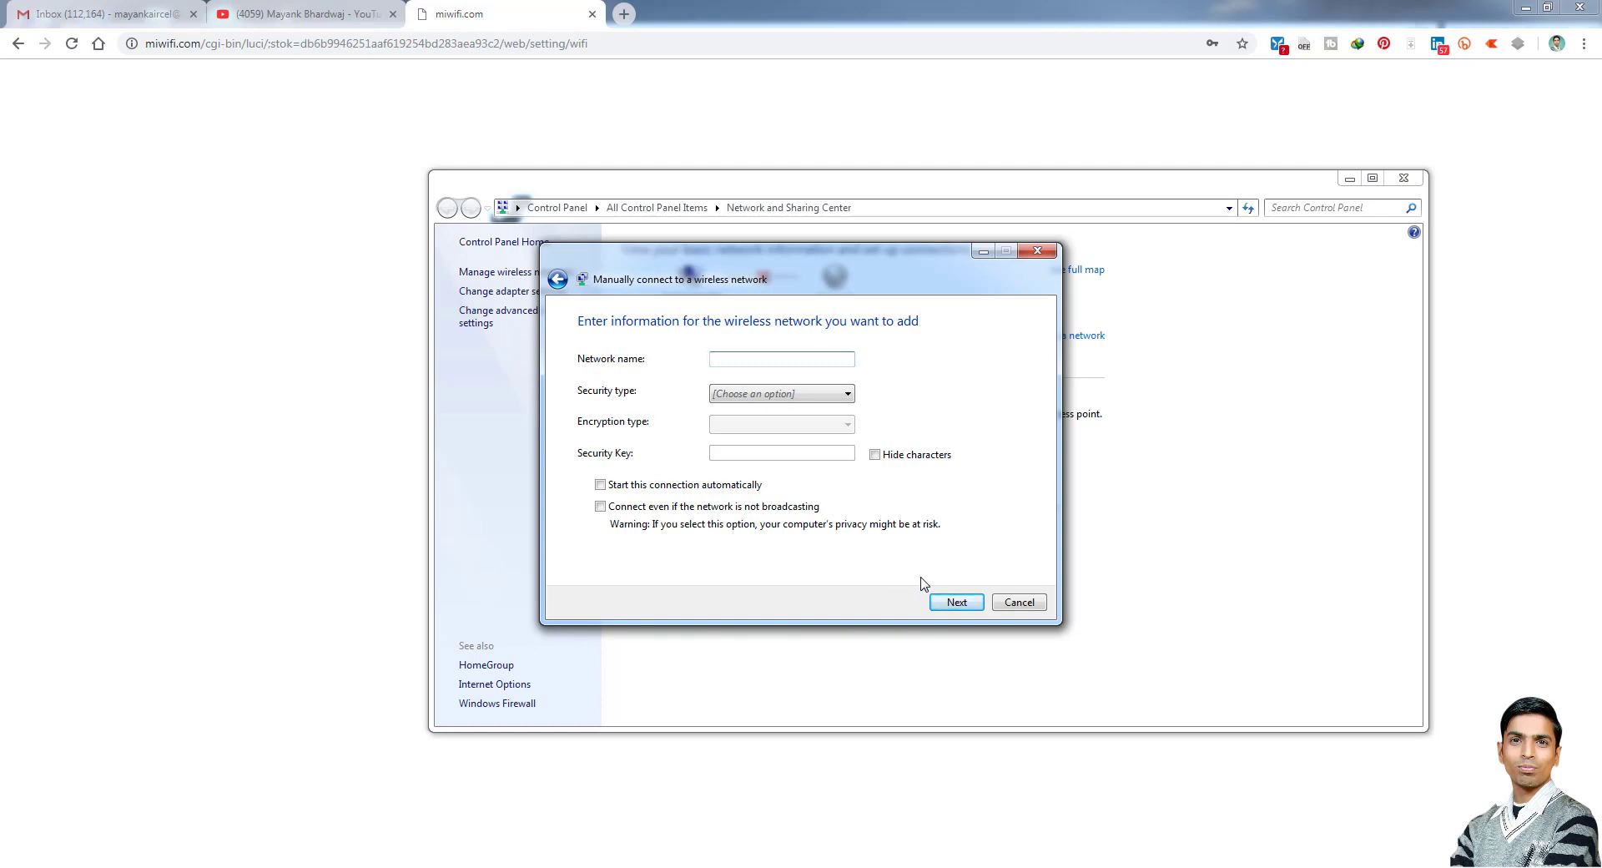
- Add network 'MAYANK' with WPA2-Personal, its security key, and connect-even-if-not-broadcasting enabled
text(MAYANK)
click(783, 401)
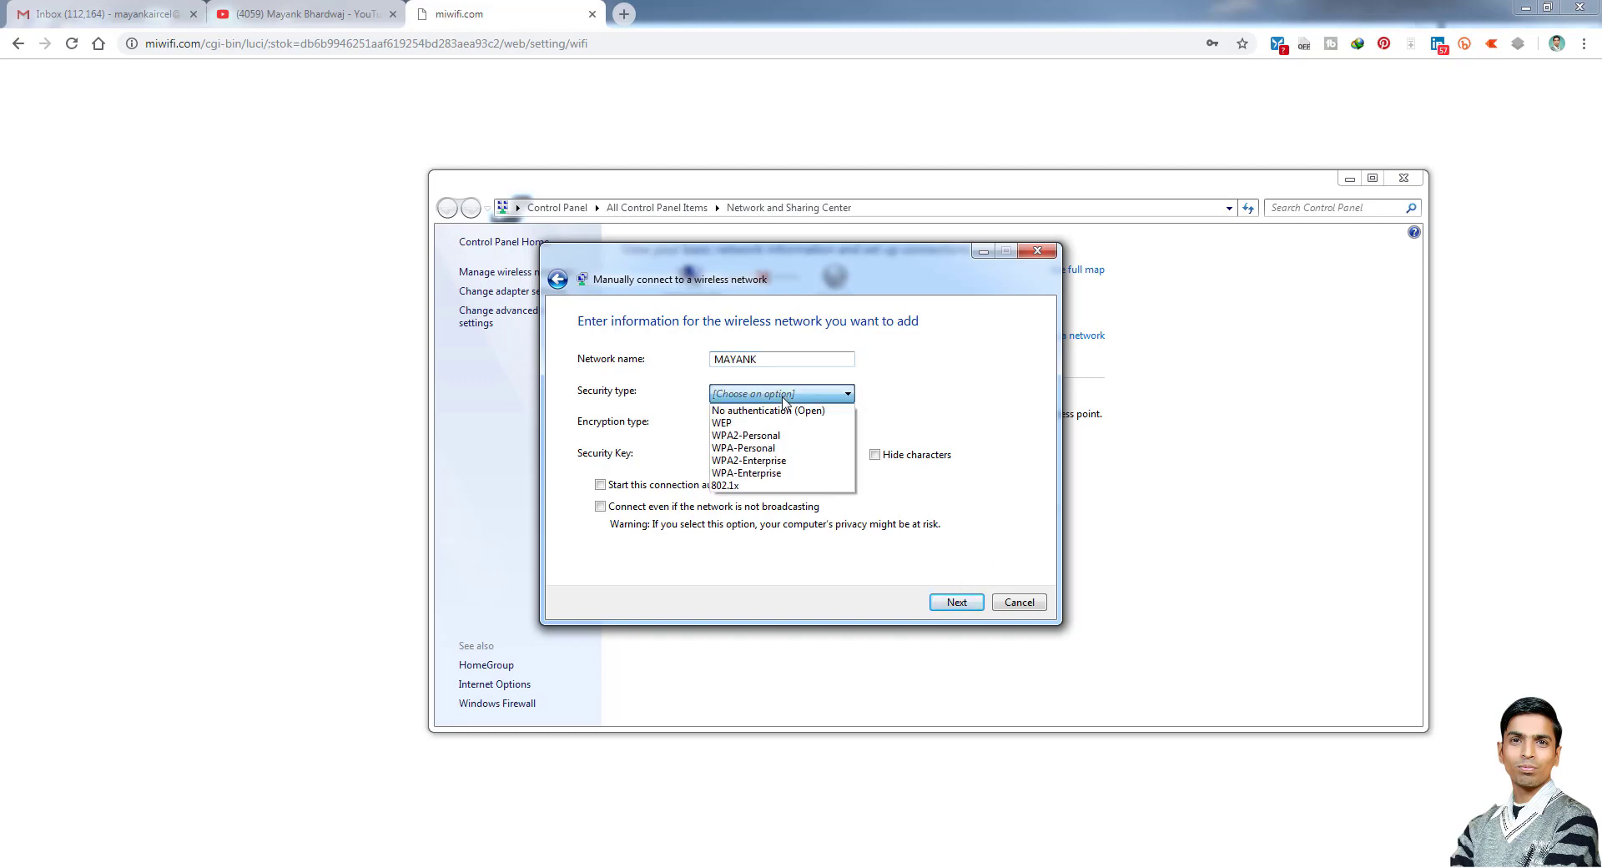
click(788, 442)
click(749, 454)
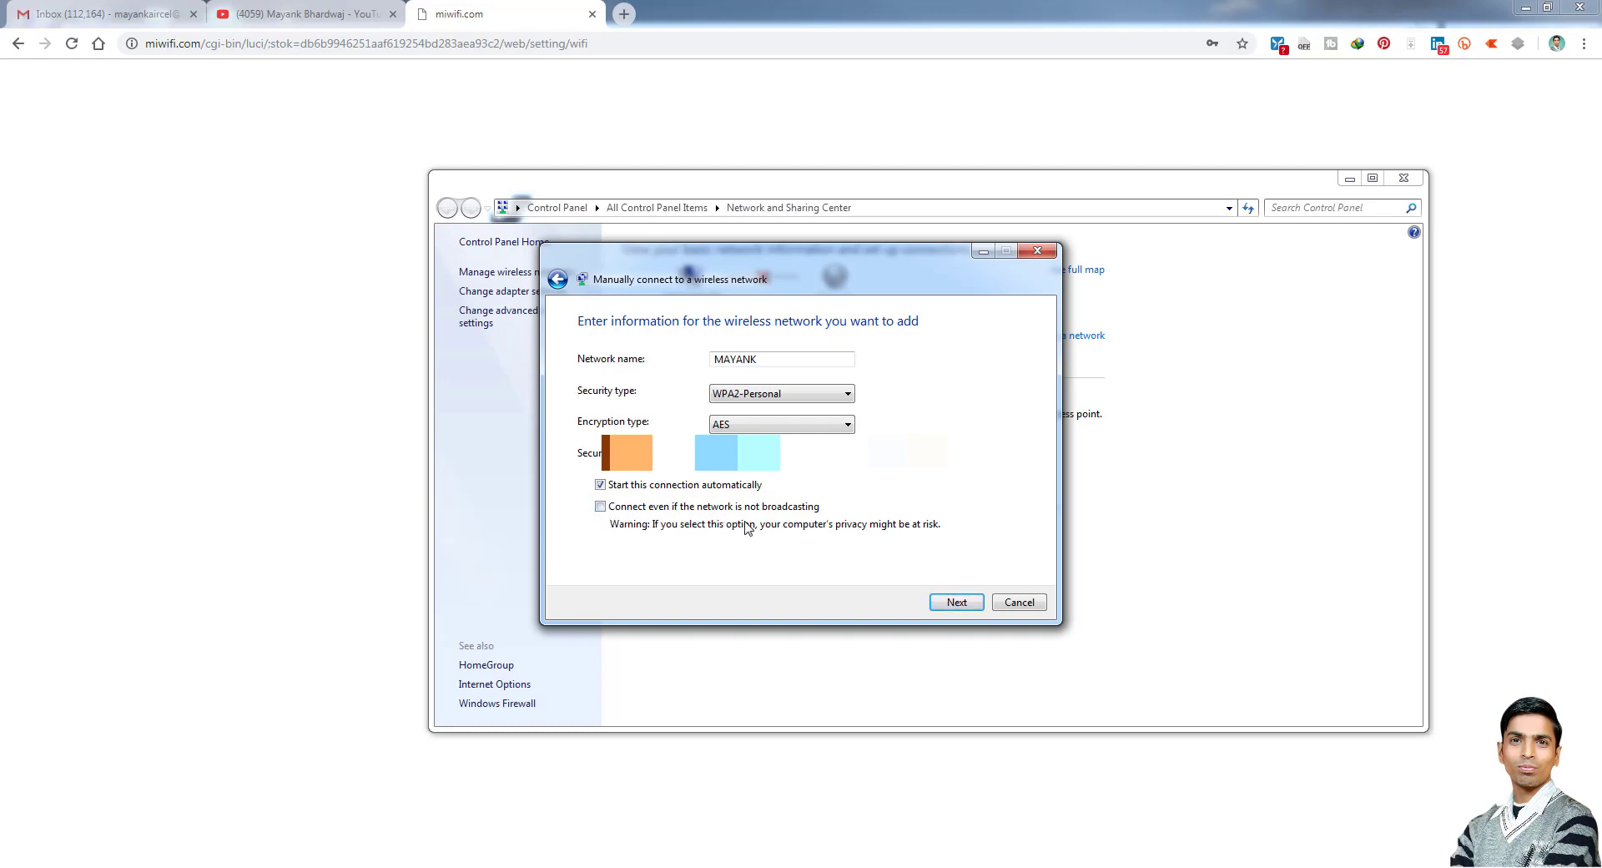
click(600, 506)
click(968, 606)
drag(895, 270, 858, 396)
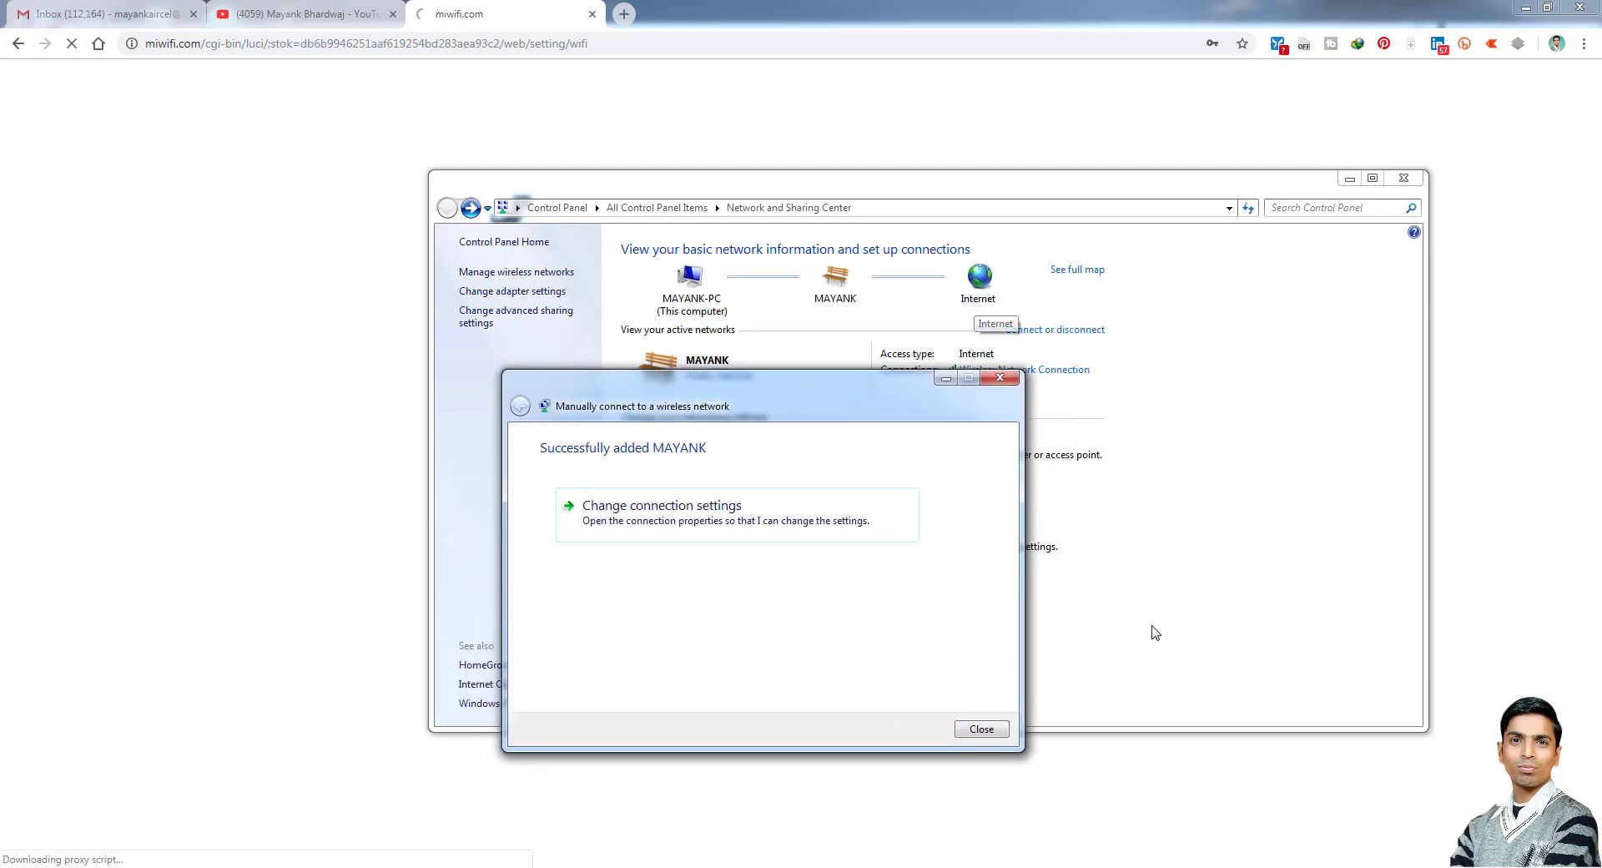
click(982, 730)
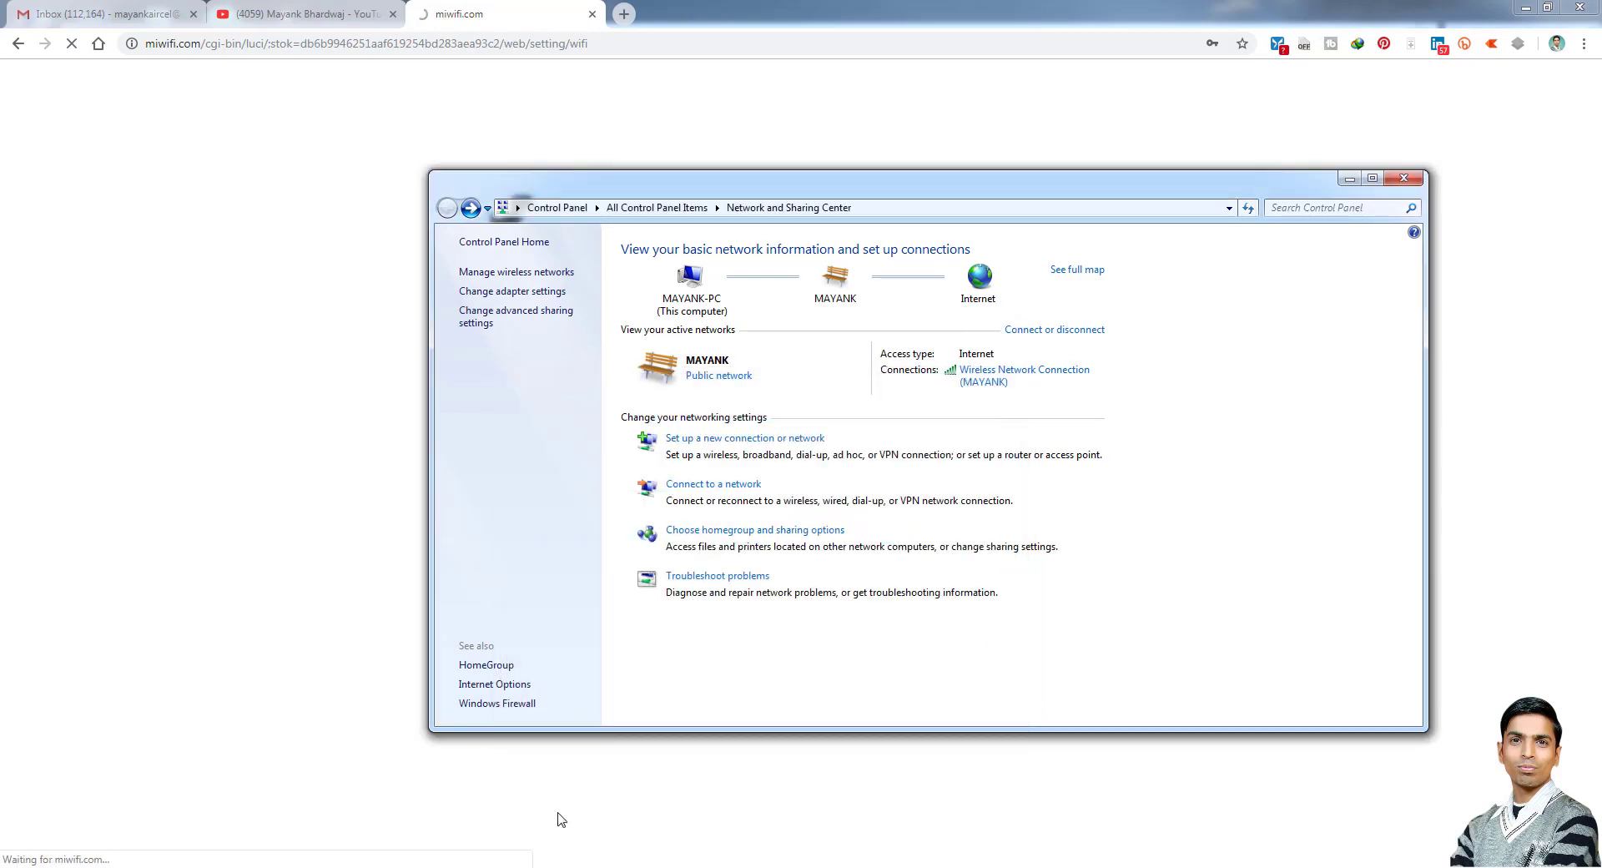
- Load hinditechguru.com in a new Chrome tab to verify internet over MAYANK
click(562, 816)
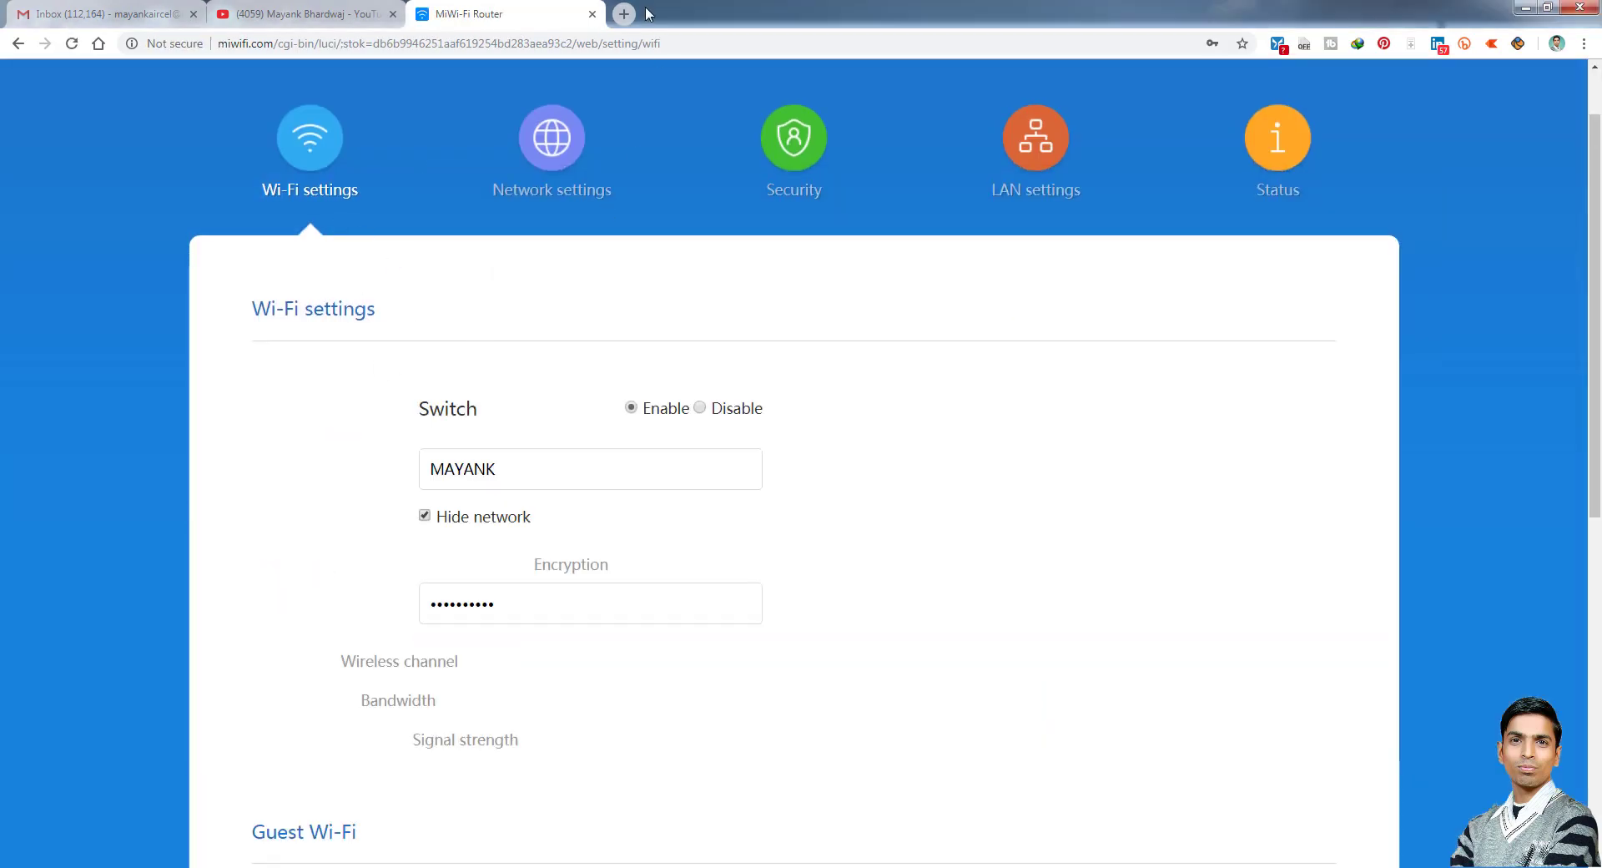
click(625, 14)
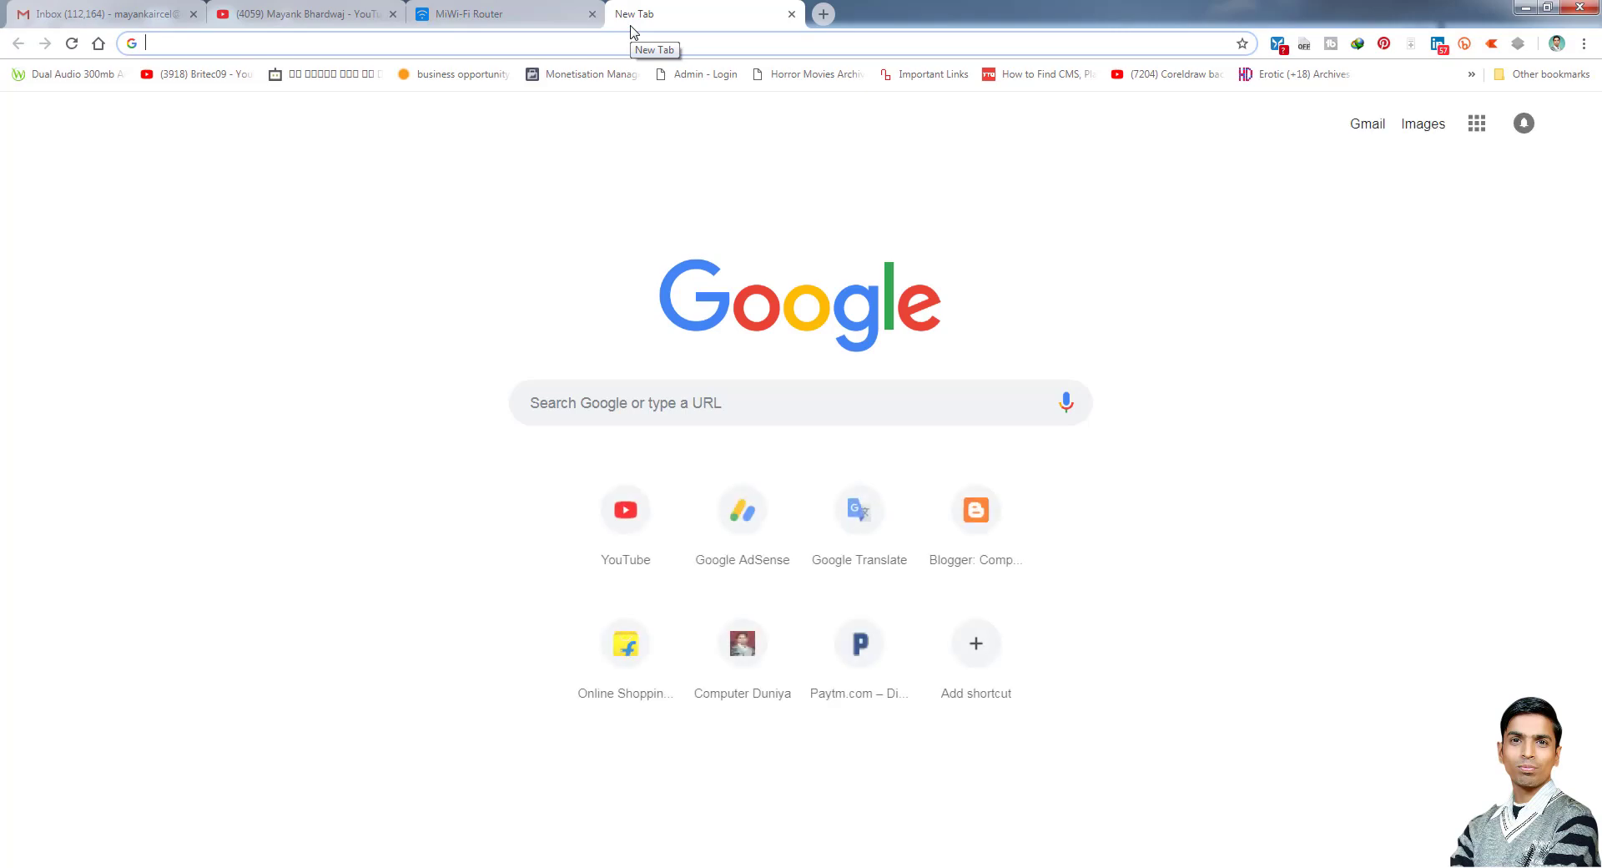
text(hin)
key(Return)
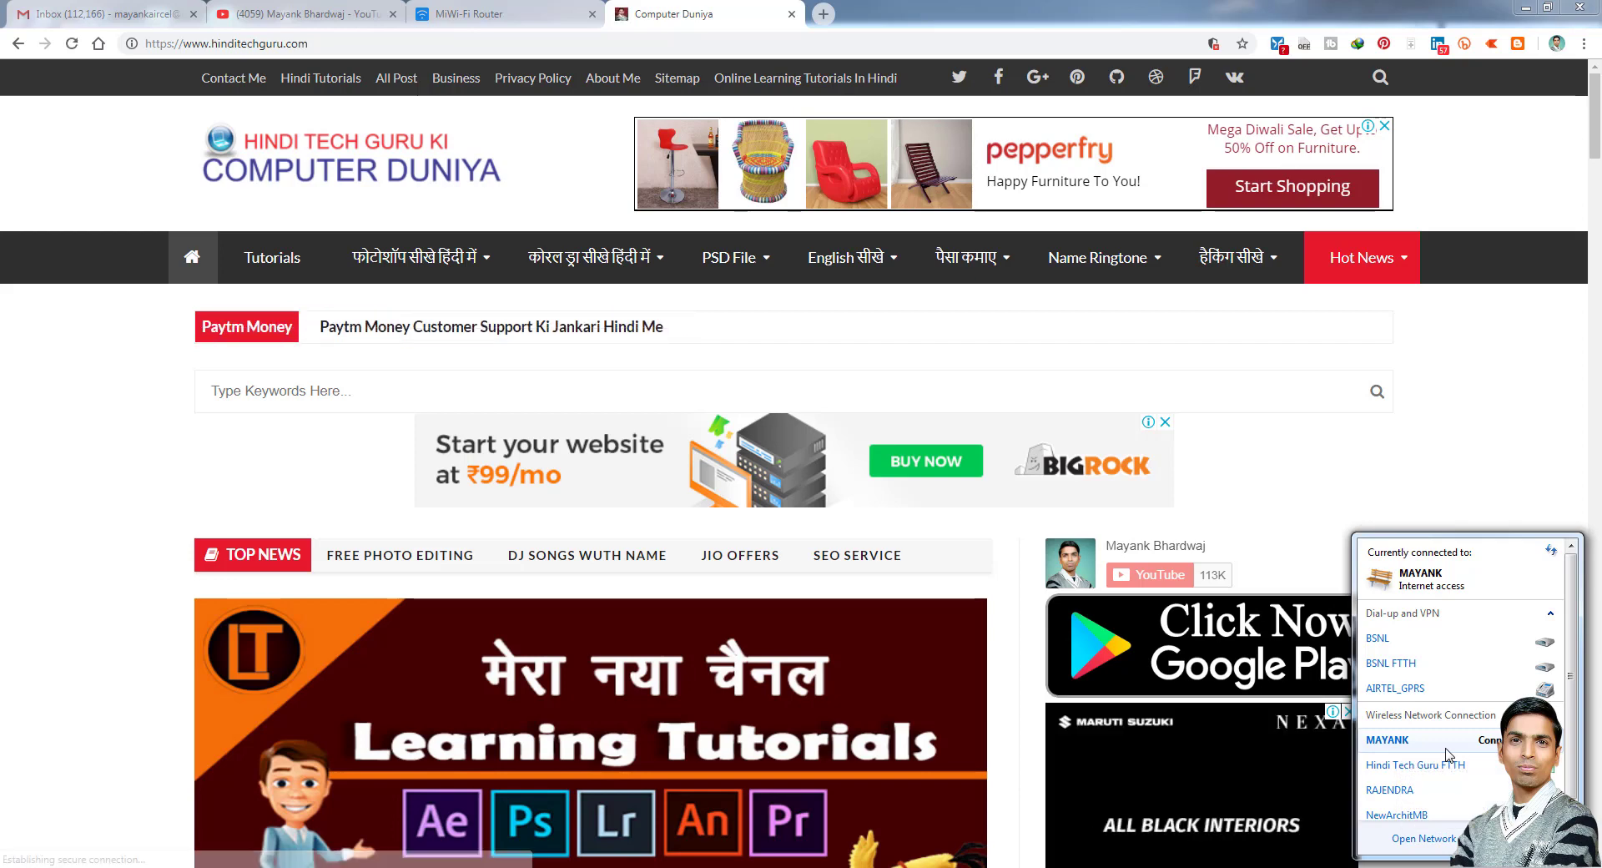
click(25, 638)
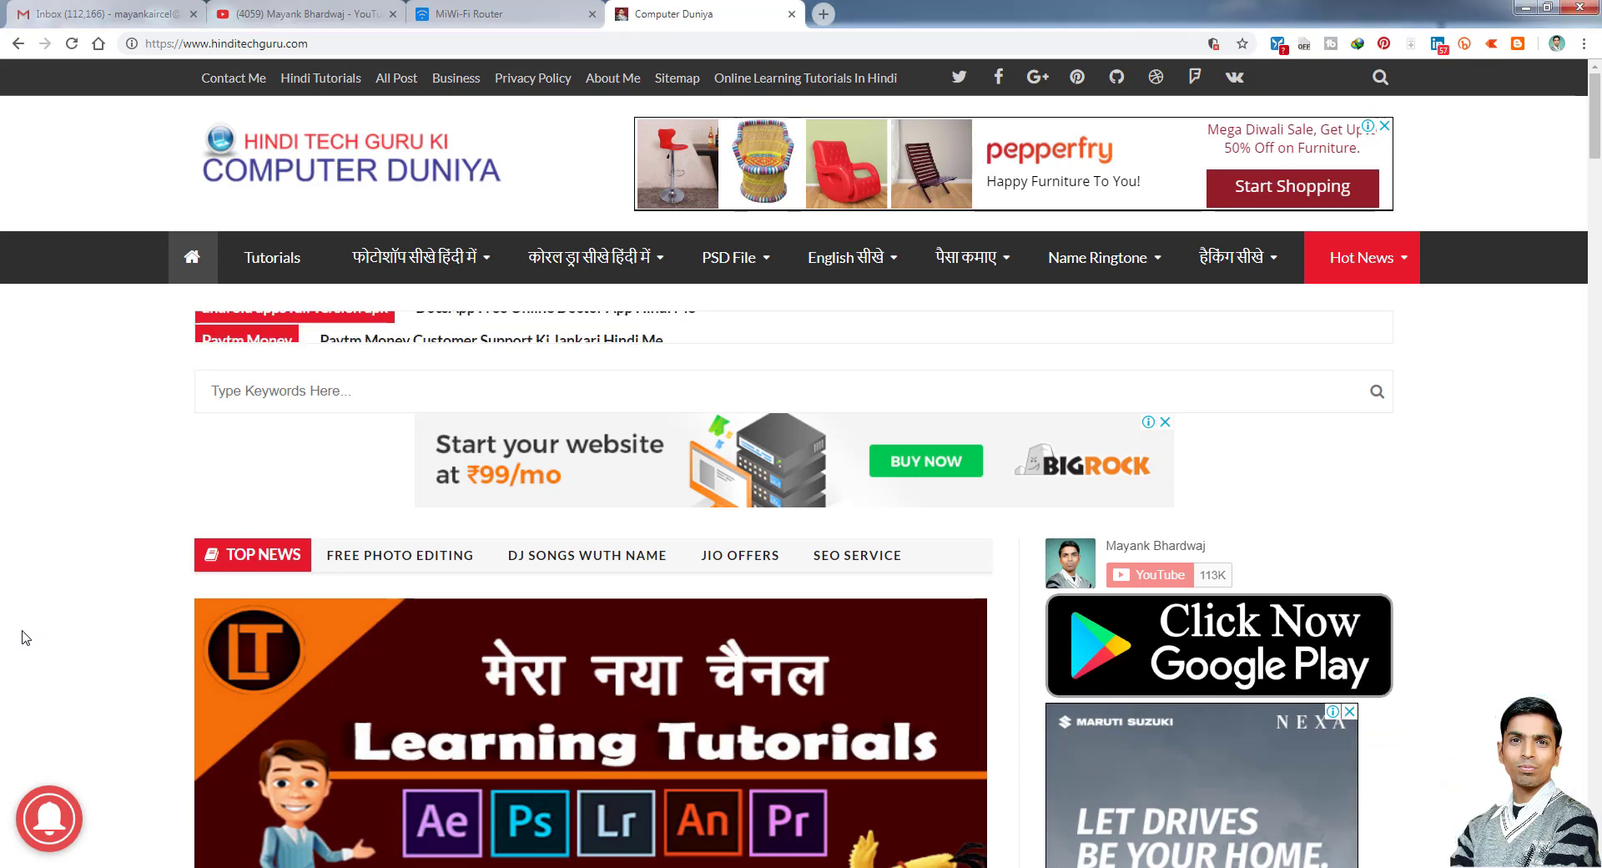